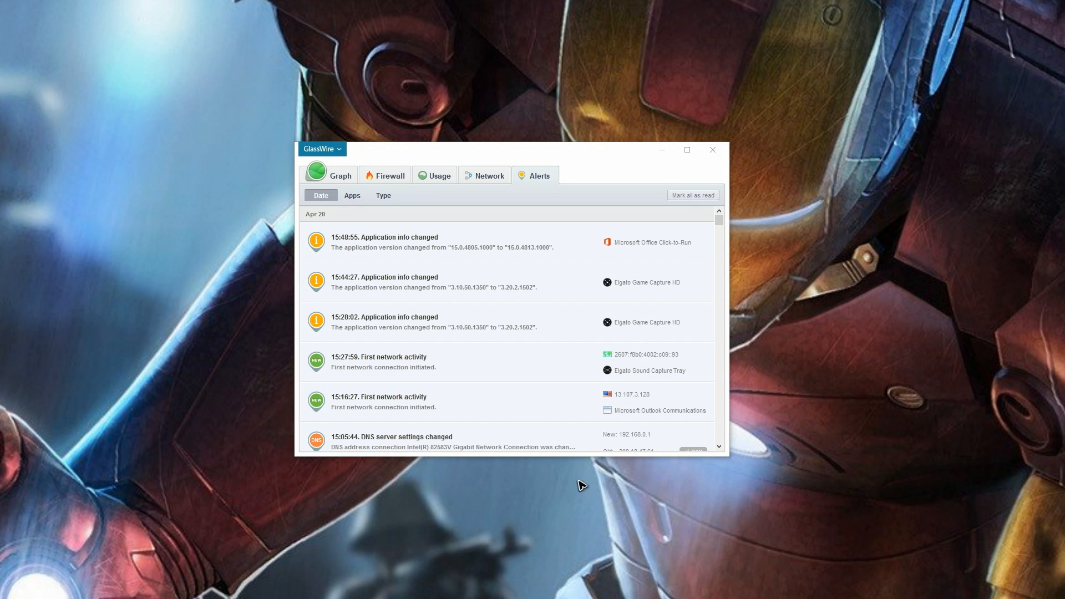
Step: Show the traffic graph, enlarge the GlassWire window and move it so the full graph fits on the desktop
{"action": "left_click", "coordinate": [339, 176]}
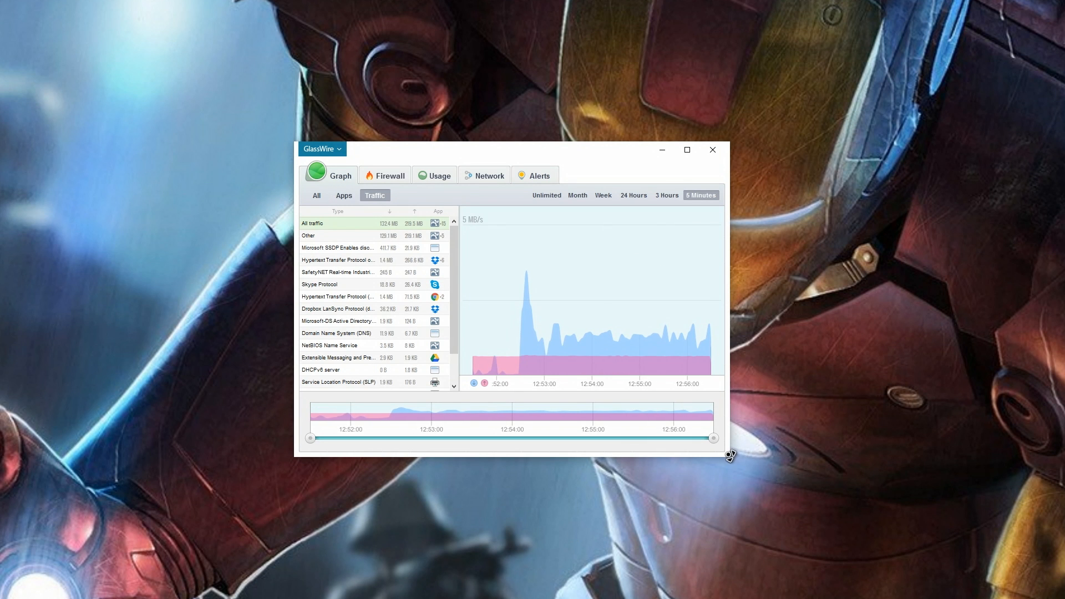
{"action": "left_click_drag", "start_coordinate": [729, 454], "coordinate": [943, 555]}
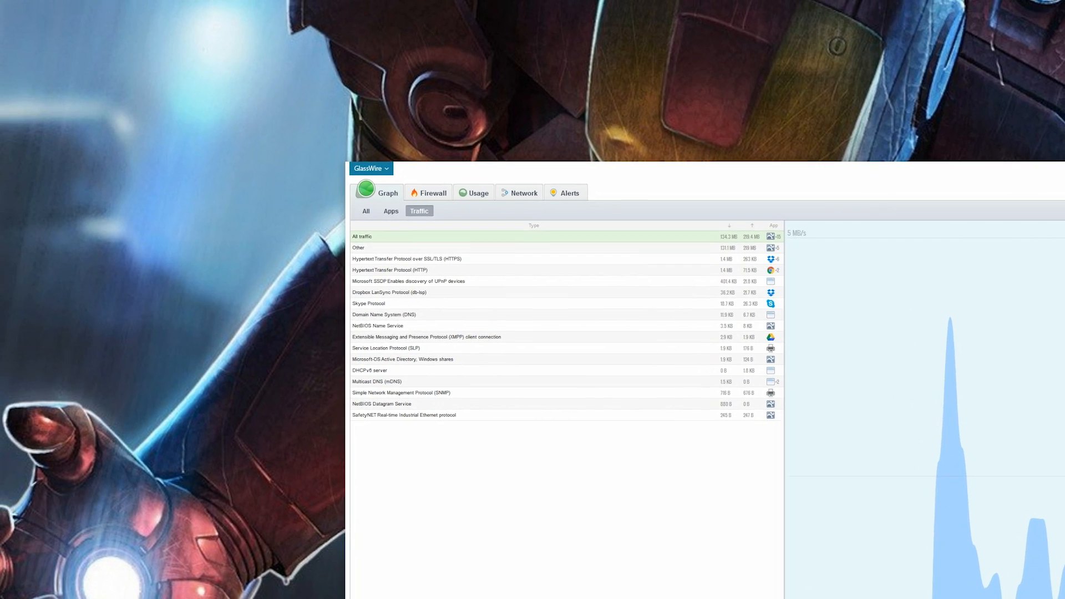
{"action": "left_click_drag", "start_coordinate": [924, 167], "coordinate": [548, 56]}
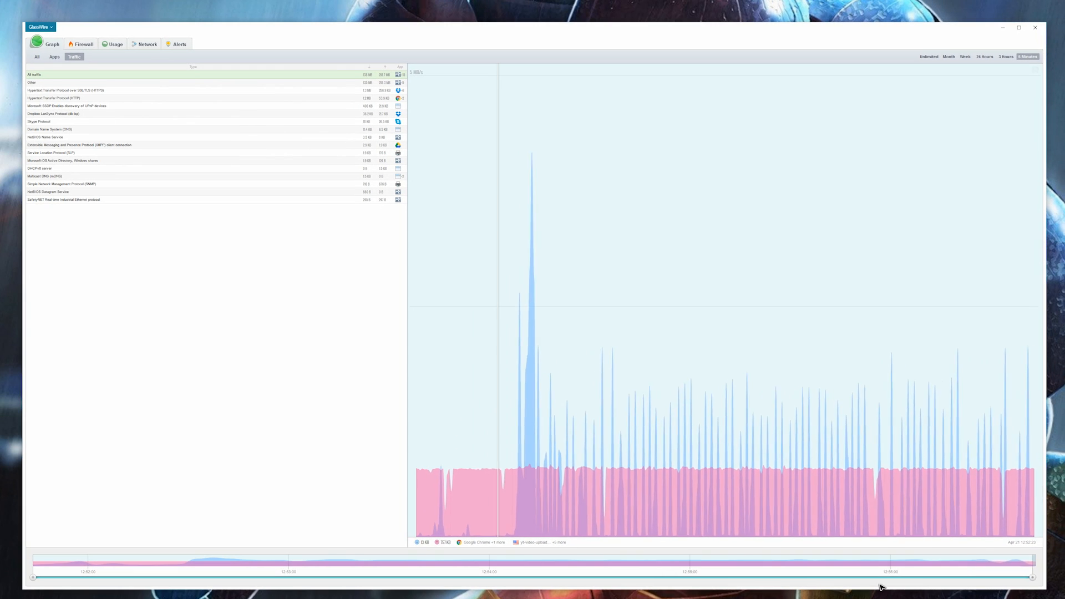
Step: Narrow the graph's time range from the end and from the start, restoring the full range each time
{"action": "left_click_drag", "start_coordinate": [862, 598], "coordinate": [408, 598]}
{"action": "left_click_drag", "start_coordinate": [504, 576], "coordinate": [1055, 565]}
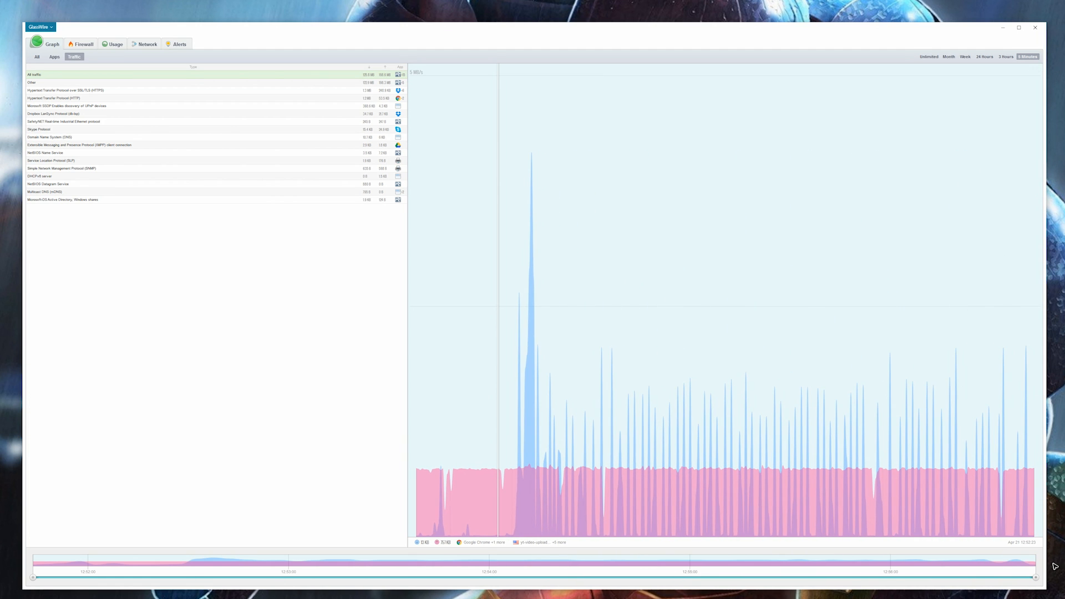
{"action": "left_click_drag", "start_coordinate": [33, 580], "coordinate": [889, 537]}
{"action": "left_click_drag", "start_coordinate": [821, 569], "coordinate": [33, 566]}
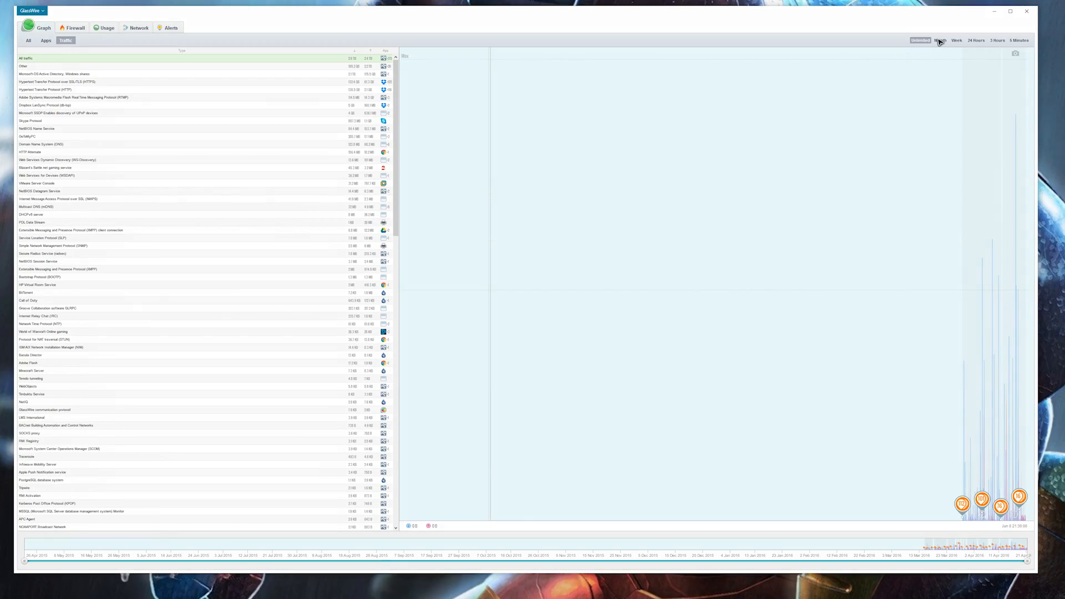
Step: Display the past month's traffic graph and inspect the alert markers at individual traffic peaks
{"action": "left_click", "coordinate": [939, 41]}
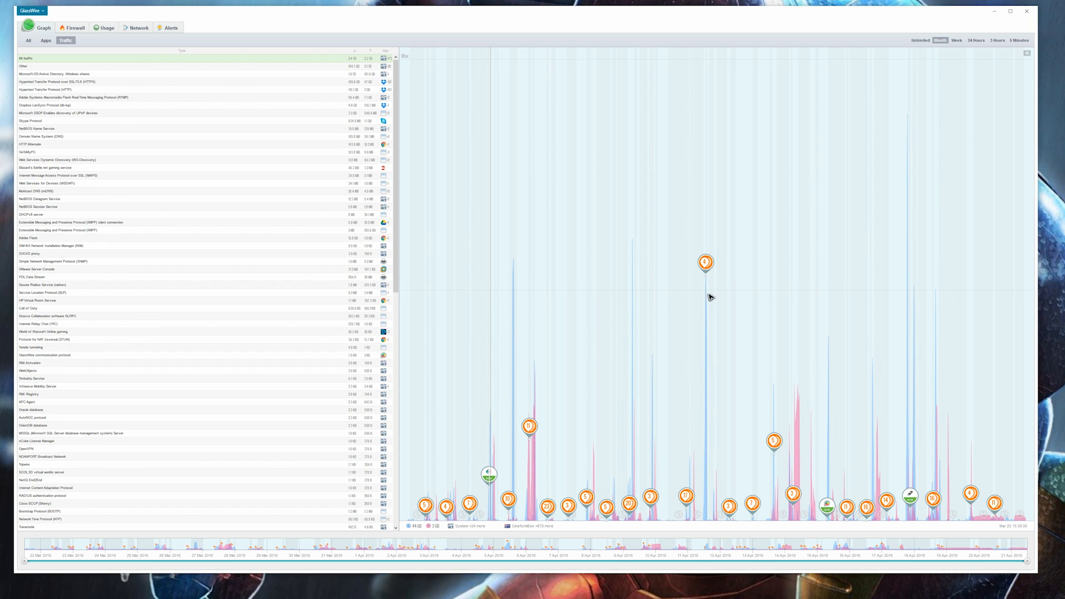
{"action": "left_click", "coordinate": [705, 263]}
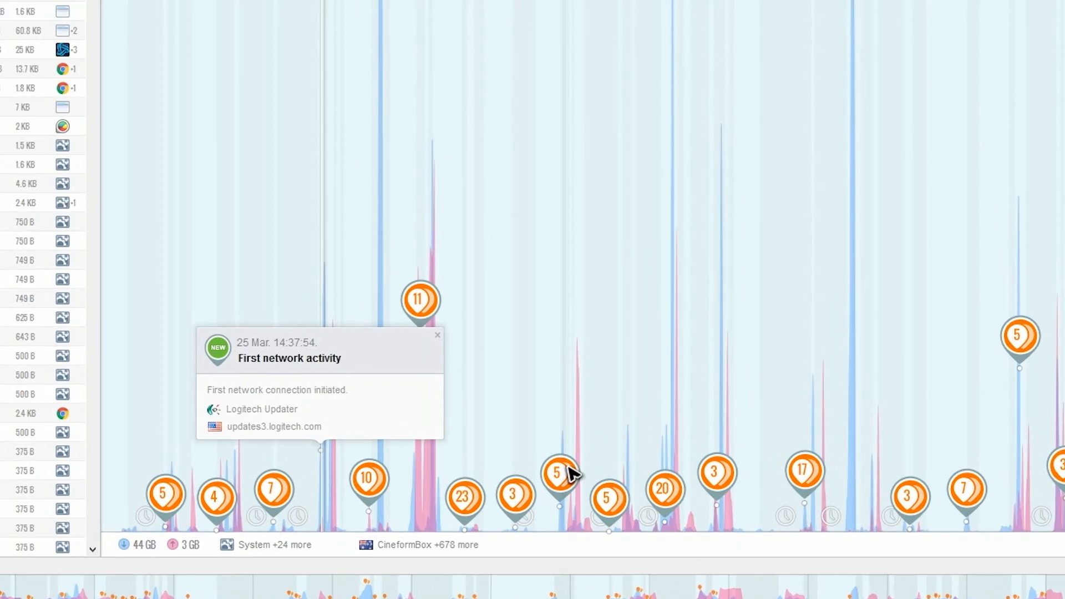
{"action": "left_click", "coordinate": [595, 503]}
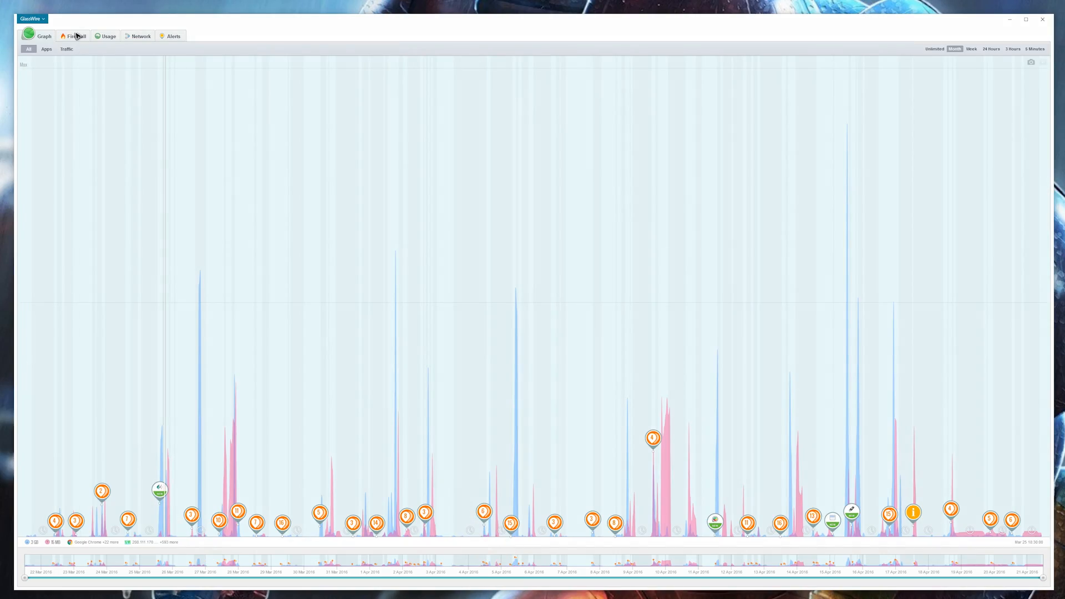
Step: View the firewall page and sort the network device list by vendor
{"action": "left_click", "coordinate": [77, 36]}
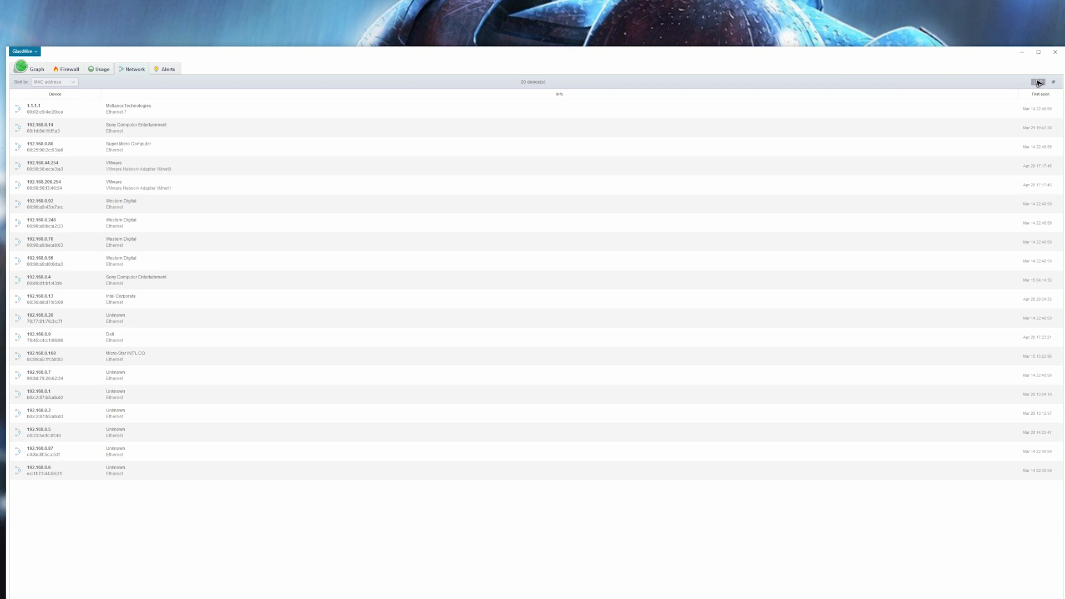
{"action": "left_click", "coordinate": [60, 83]}
{"action": "left_click", "coordinate": [51, 116]}
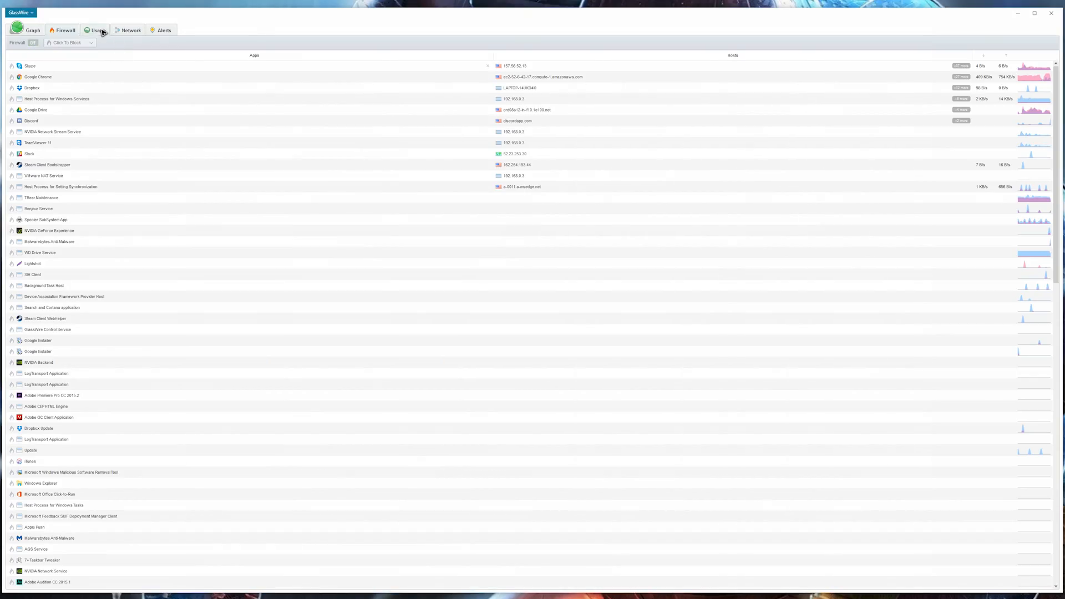
Step: Open the usage overview and examine the app details of Dropbox and Google Chrome, including Chrome's hosts
{"action": "left_click", "coordinate": [102, 33]}
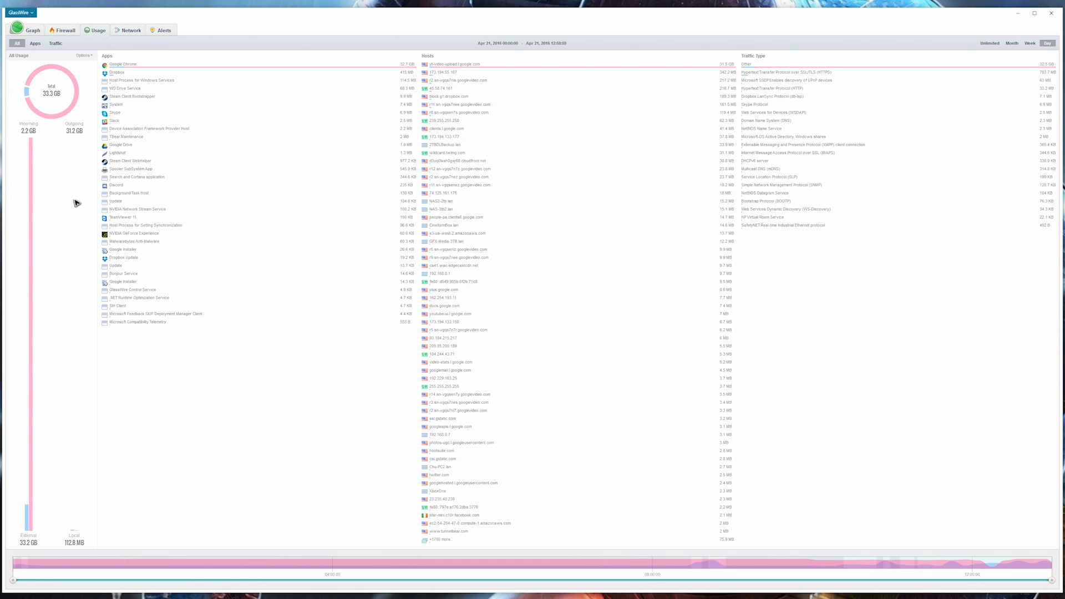
{"action": "left_click", "coordinate": [125, 73]}
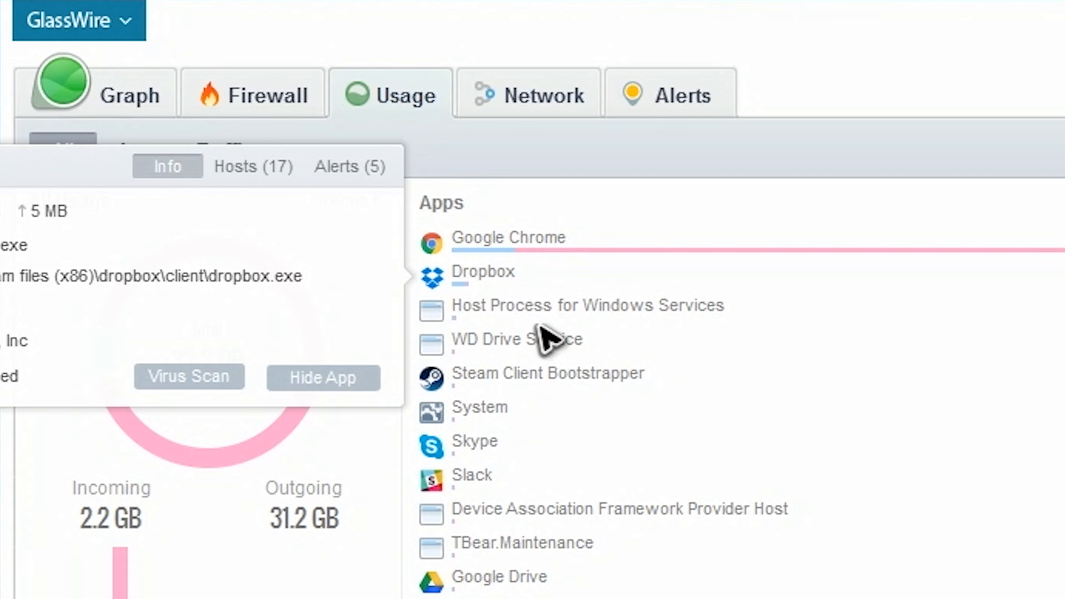
{"action": "left_click", "coordinate": [644, 250]}
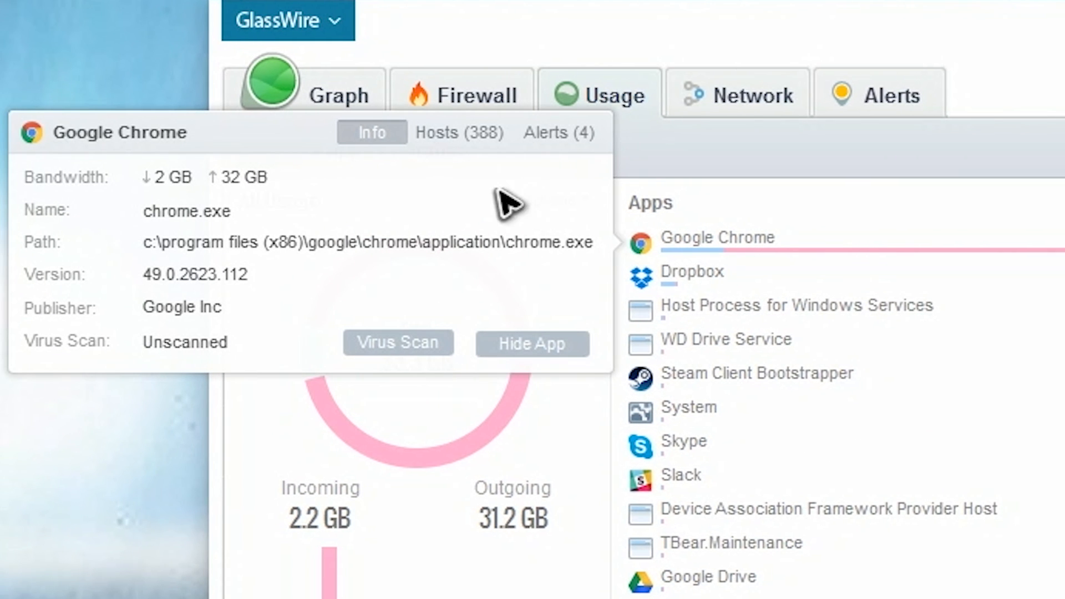
{"action": "left_click", "coordinate": [461, 139]}
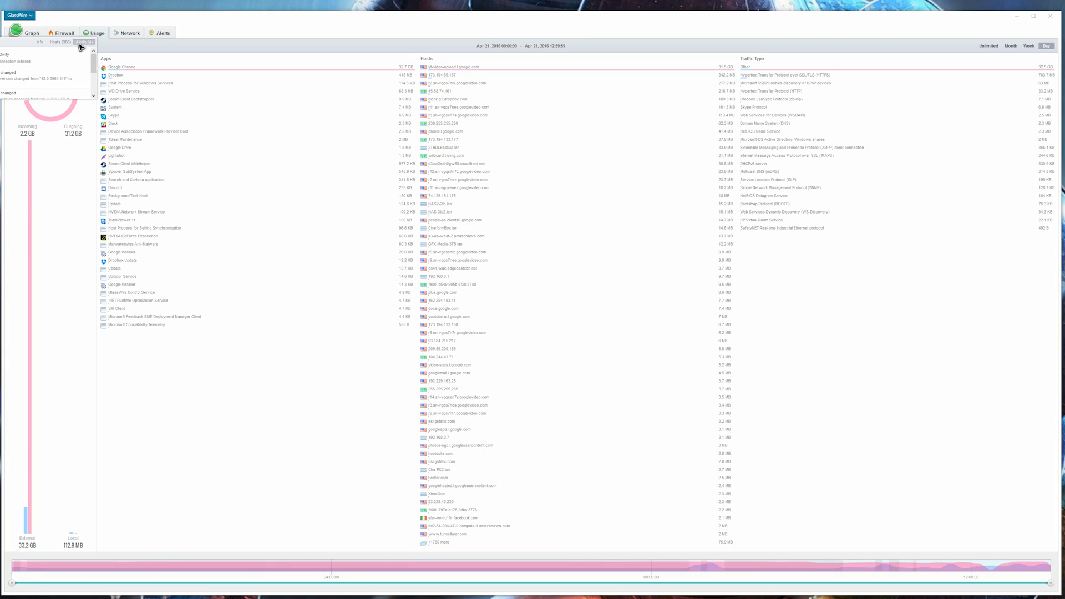
Step: Close the Google Chrome details and run a virus scan on Dropbox from its app details
{"action": "left_click", "coordinate": [127, 73]}
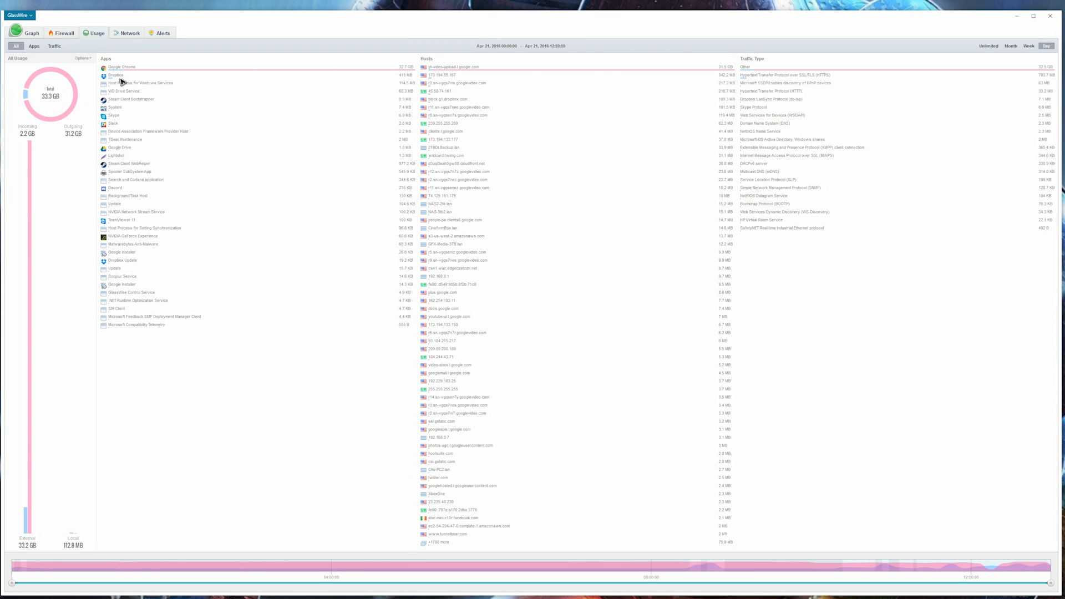
{"action": "left_click", "coordinate": [116, 75]}
{"action": "left_click", "coordinate": [47, 100]}
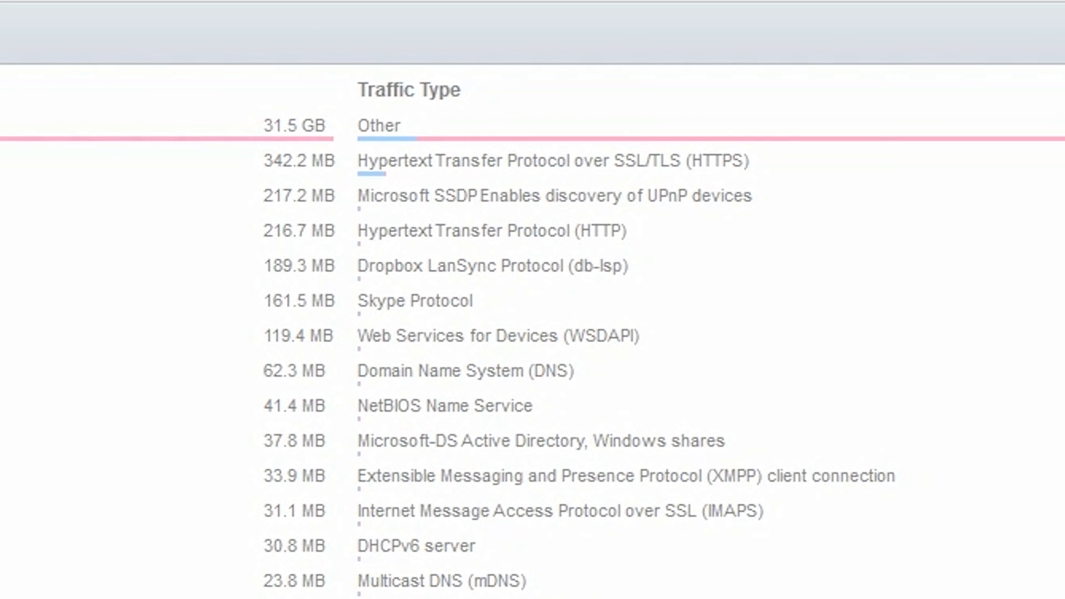
Step: Review the usage lists of hosts and traffic types and switch the usage period to Month
{"action": "scroll", "coordinate": [375, 136], "scroll_direction": "up", "scroll_amount": 1}
{"action": "mouse_move", "coordinate": [475, 176]}
{"action": "scroll", "coordinate": [373, 177], "scroll_direction": "down", "scroll_amount": 1}
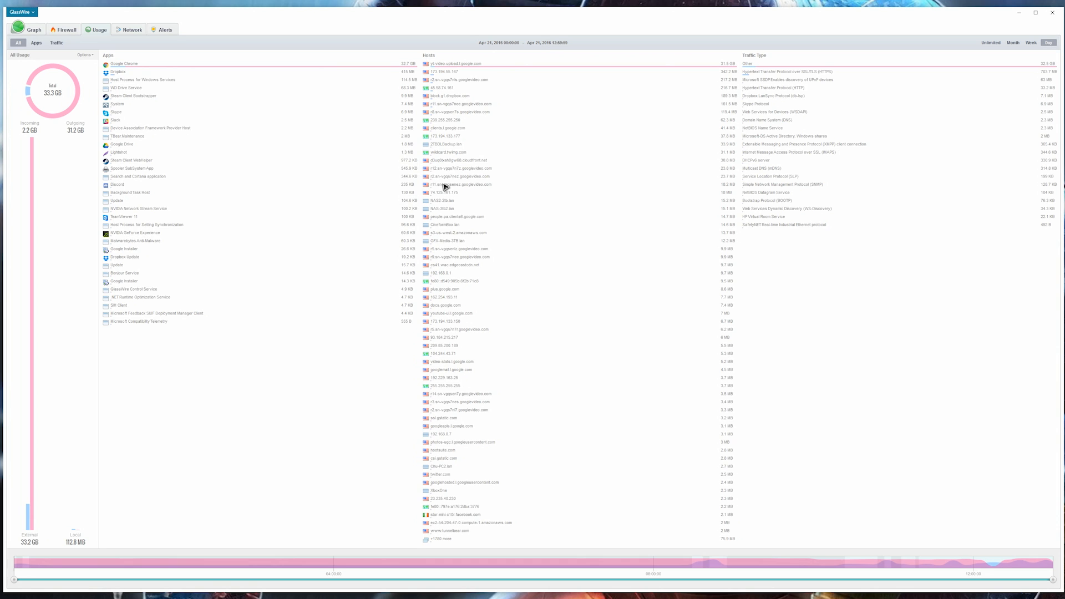
{"action": "left_click", "coordinate": [1012, 43]}
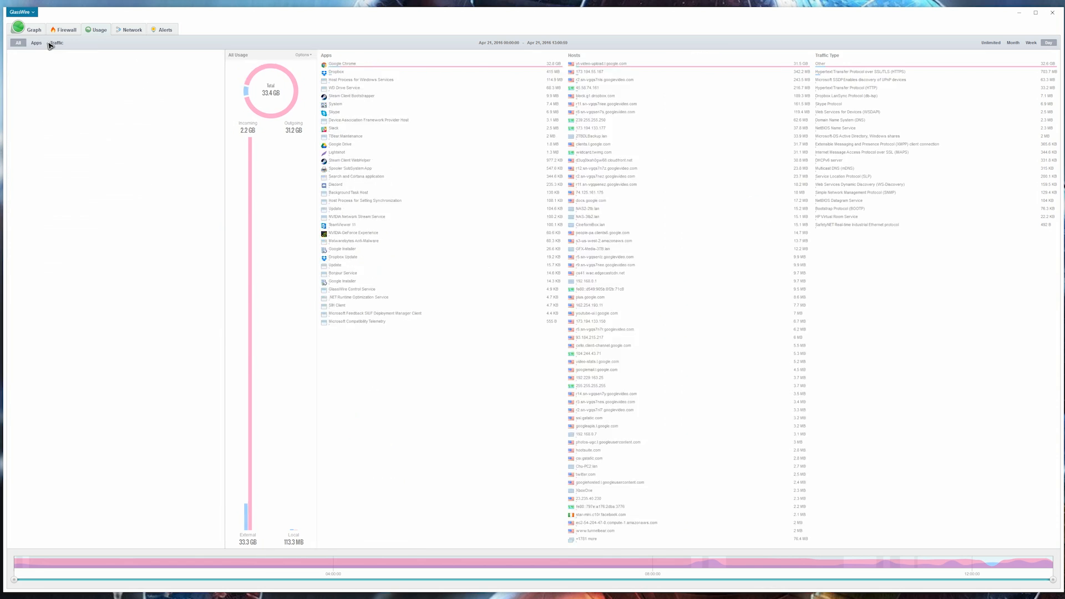
Step: Open the network device list and sort it first by IP address and then by MAC address
{"action": "left_click", "coordinate": [128, 33]}
{"action": "left_click", "coordinate": [70, 43]}
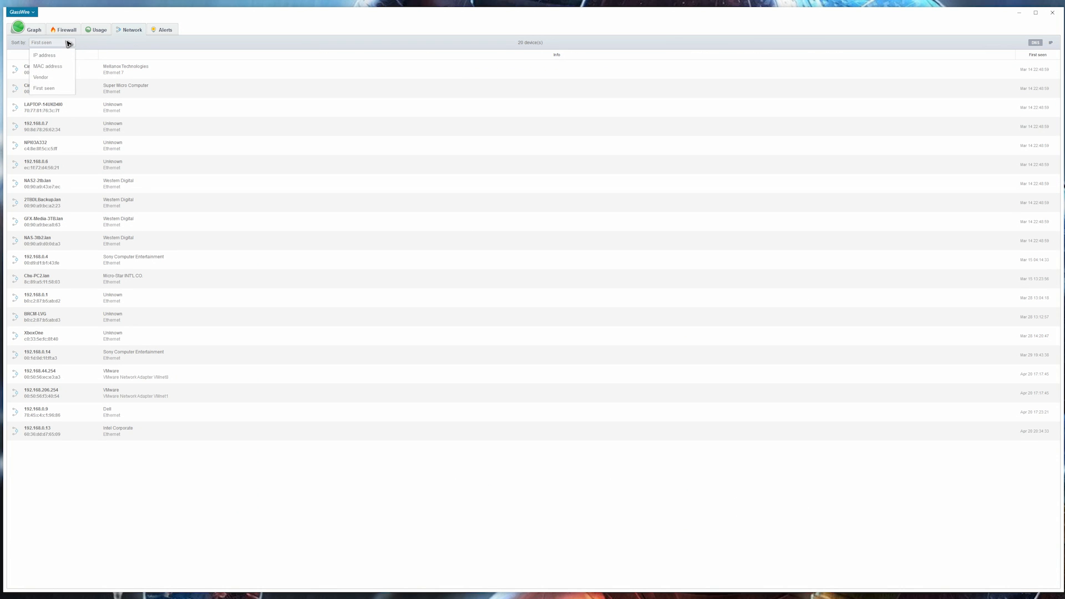
{"action": "left_click", "coordinate": [57, 63]}
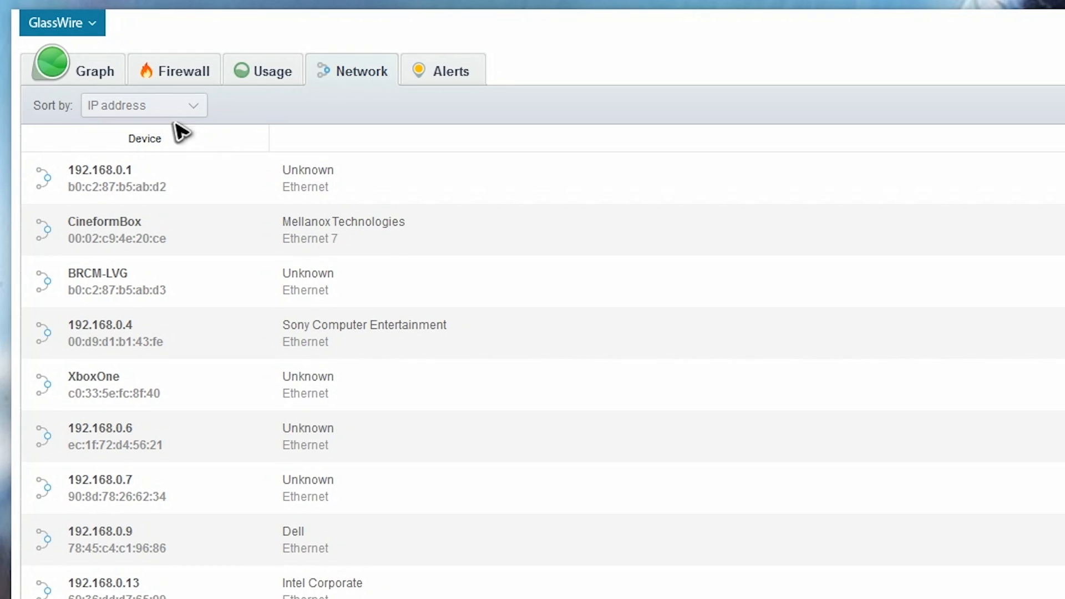
{"action": "left_click", "coordinate": [58, 44]}
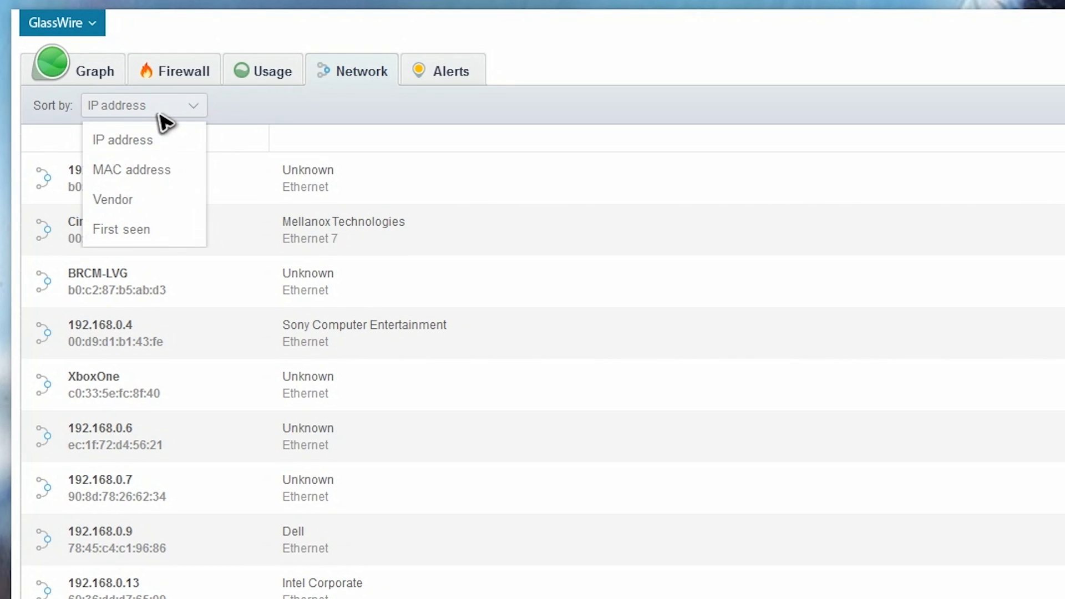
{"action": "left_click", "coordinate": [155, 177]}
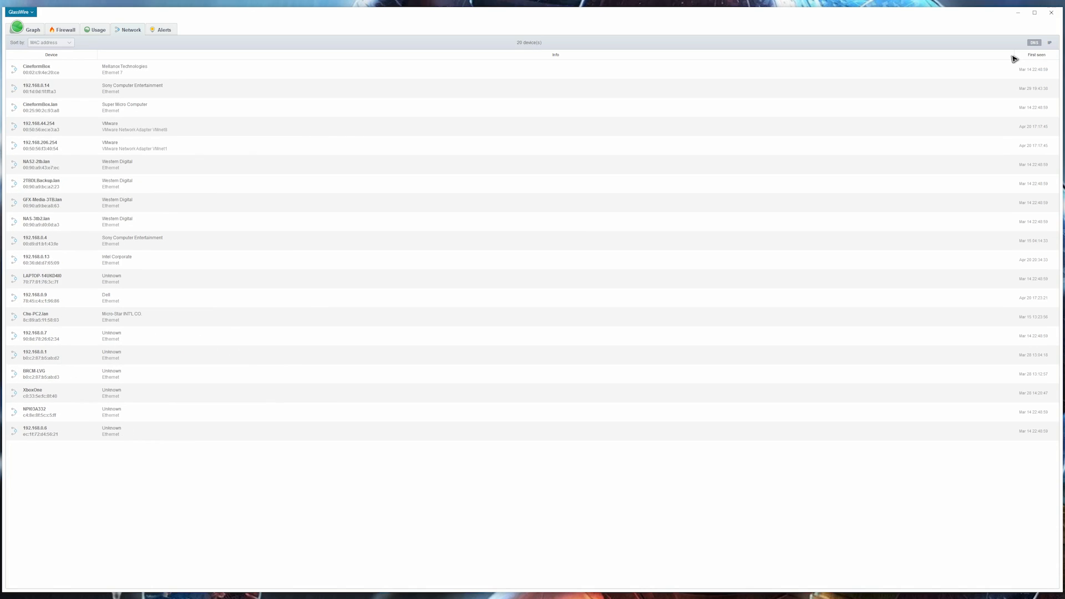
Step: Switch the device labels from DNS names to IP addresses and back to DNS names
{"action": "left_click", "coordinate": [1049, 44]}
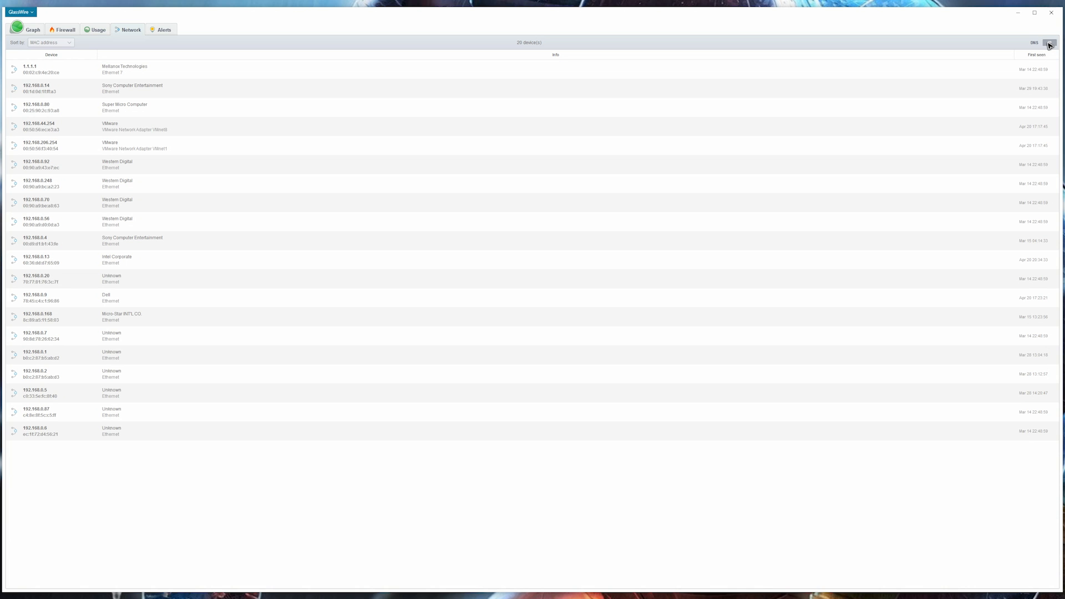
{"action": "left_click", "coordinate": [1040, 45]}
Step: Cycle the network device sorting through vendor, first seen and IP address
{"action": "left_click", "coordinate": [55, 44]}
{"action": "left_click", "coordinate": [53, 77]}
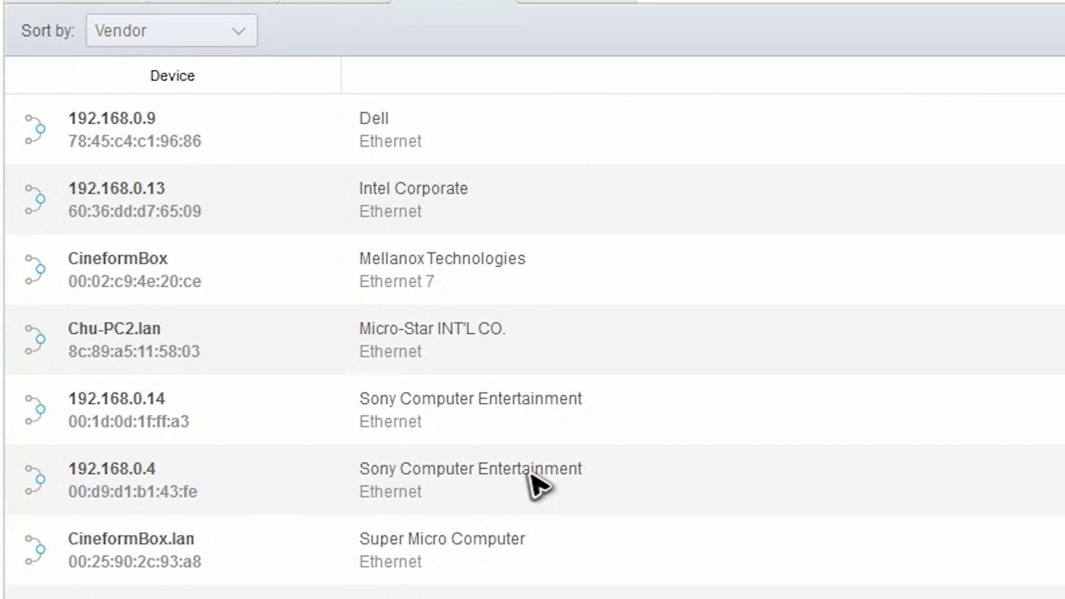
{"action": "left_click", "coordinate": [203, 32]}
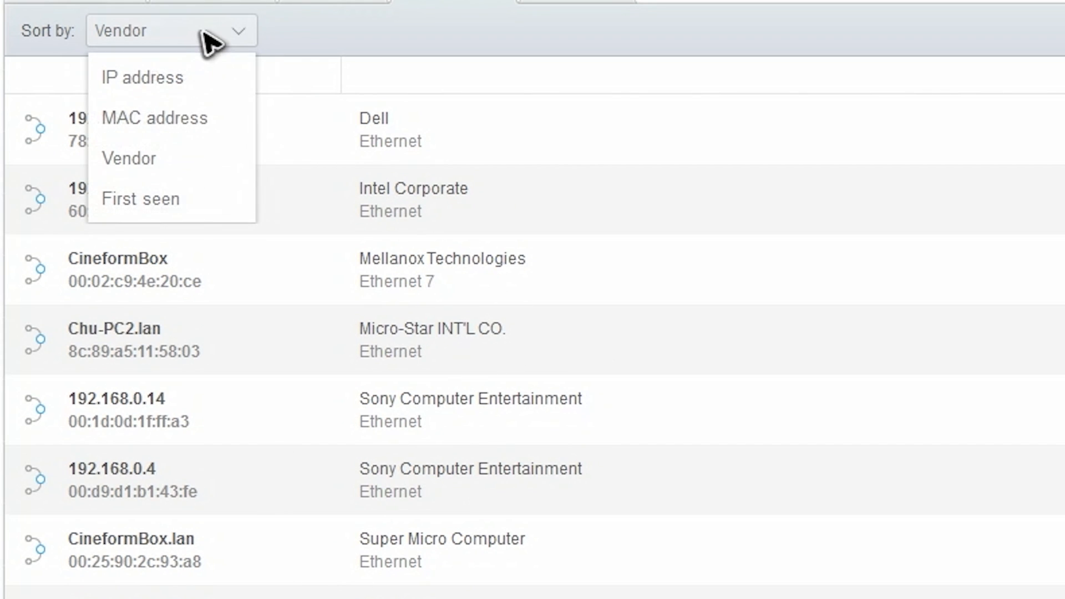
{"action": "left_click", "coordinate": [177, 203]}
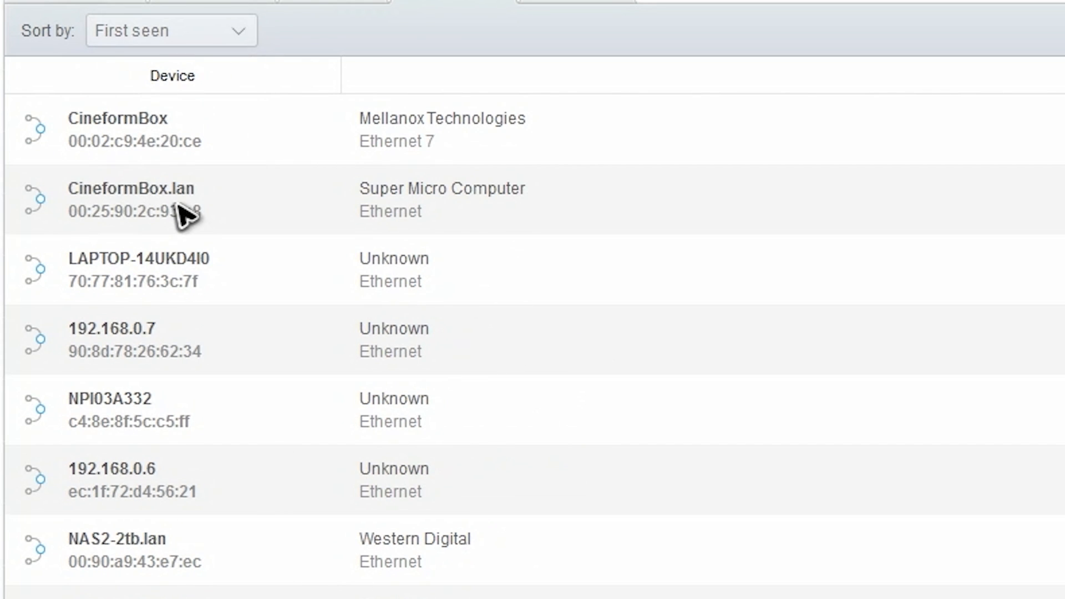
{"action": "left_click", "coordinate": [161, 33]}
{"action": "left_click", "coordinate": [112, 75]}
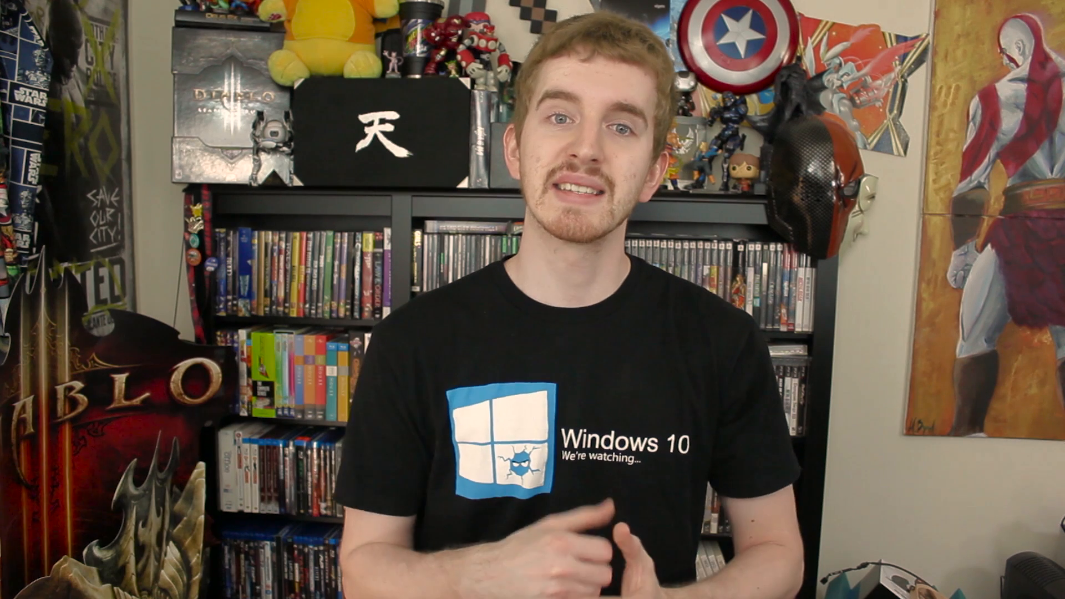